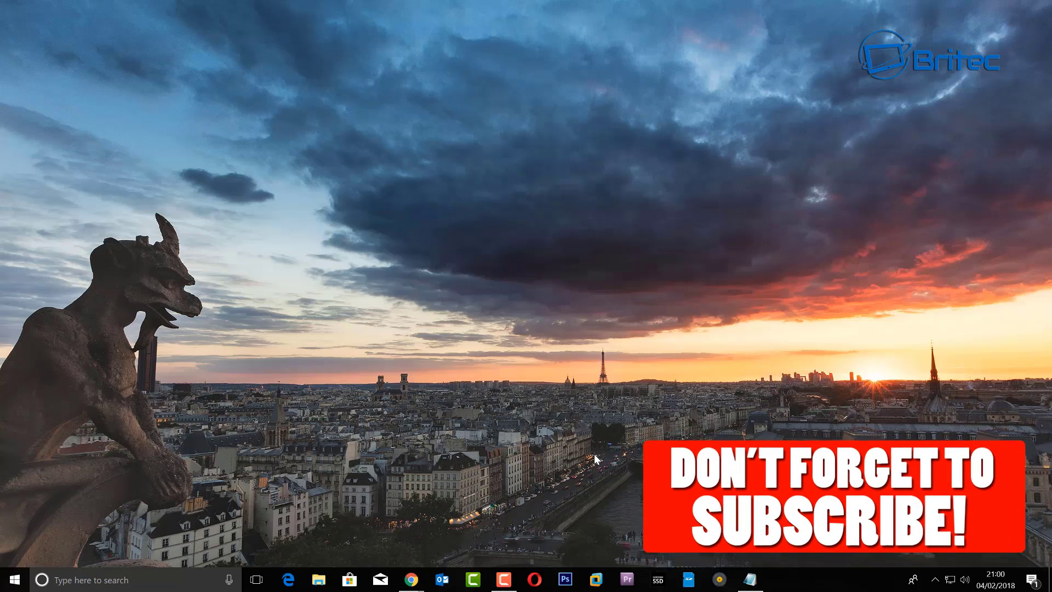
Launch the downloaded PAssist_Std (1).exe installer from Chrome's download bar
mouse_move(411, 579)
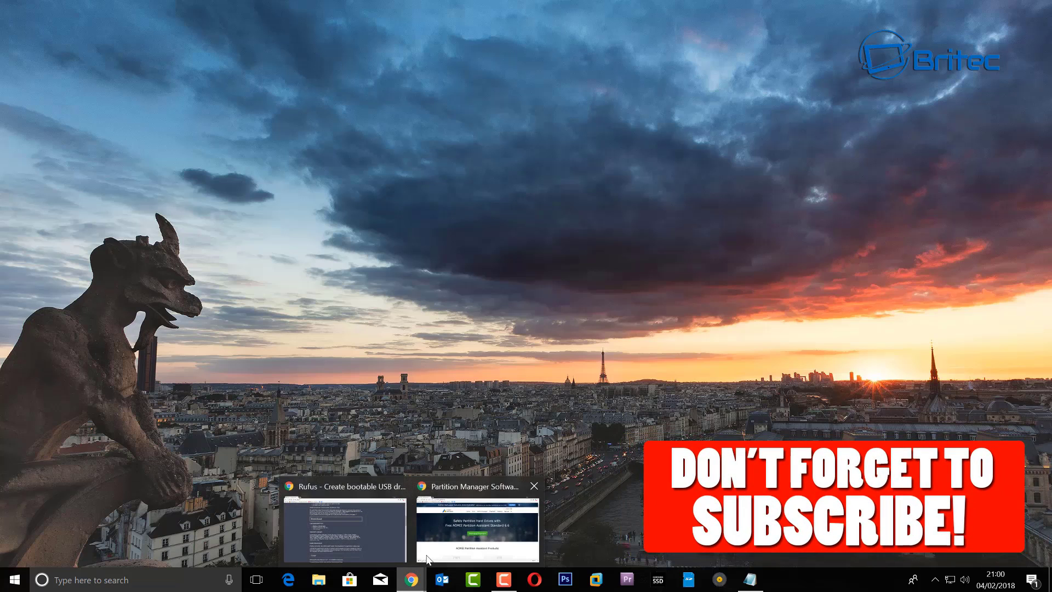
click(428, 558)
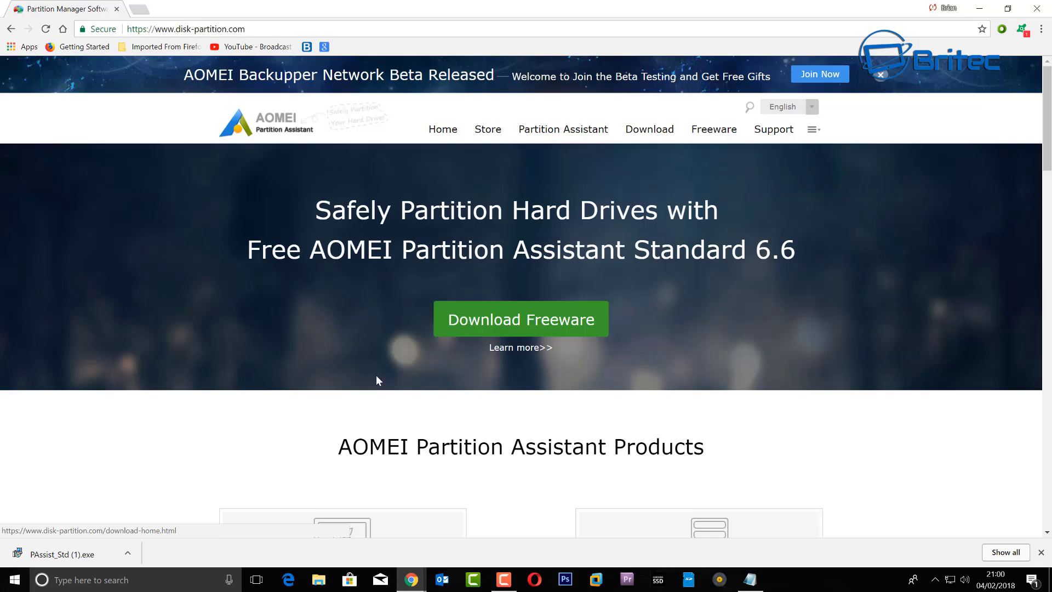
click(68, 554)
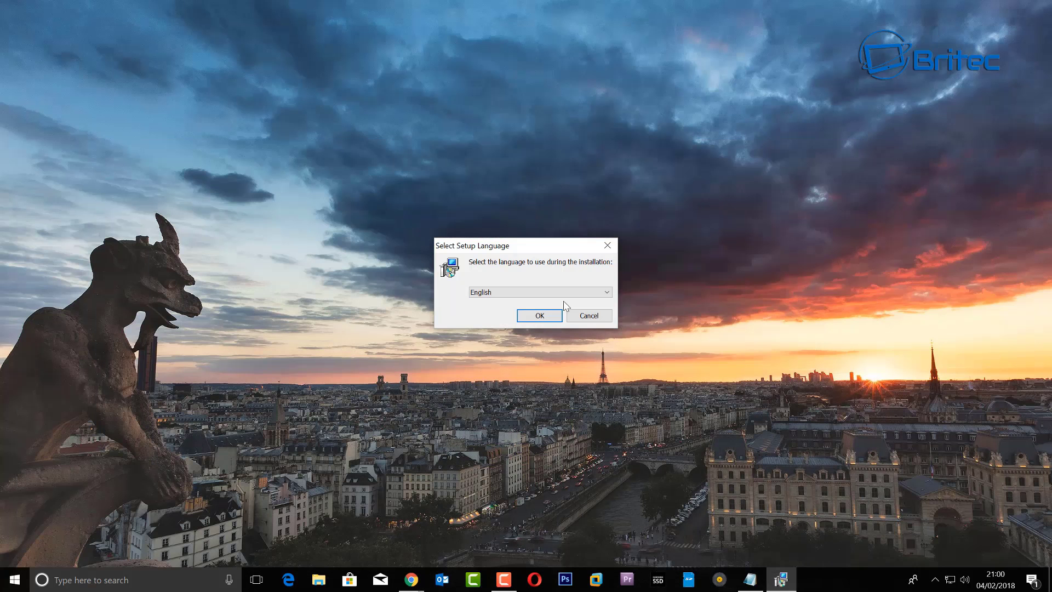
Install Partition Assistant Standard 6.6 in English, accepting the licence, default folders and desktop icon
click(539, 316)
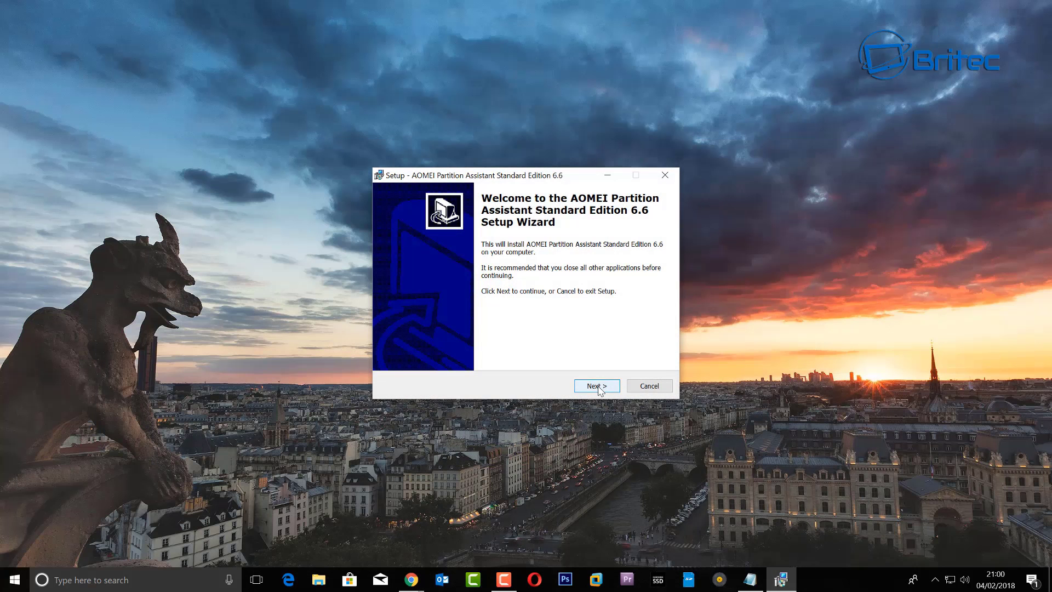
click(599, 386)
click(433, 348)
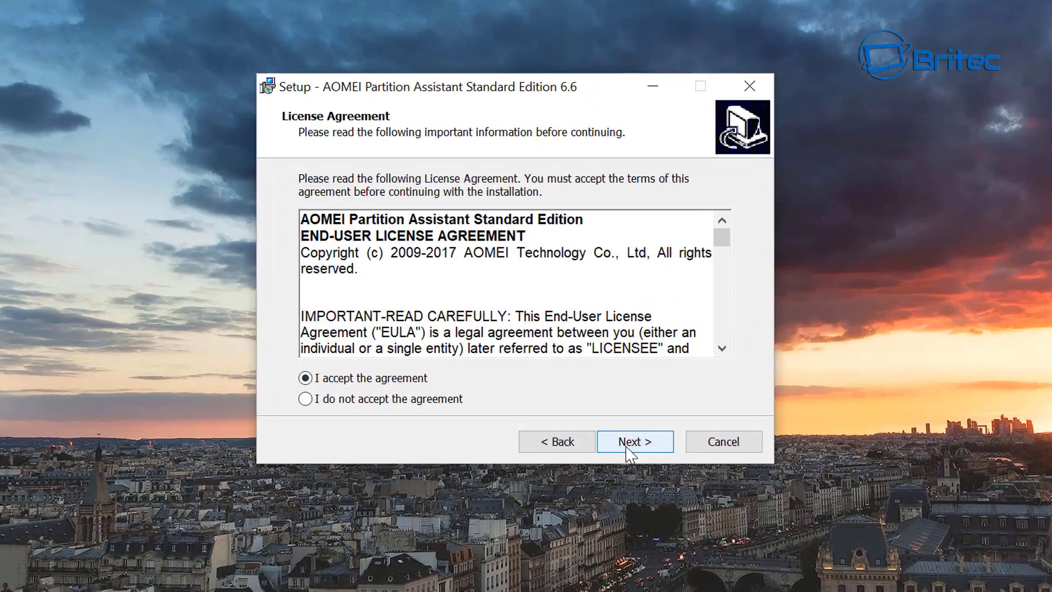
click(596, 385)
click(629, 453)
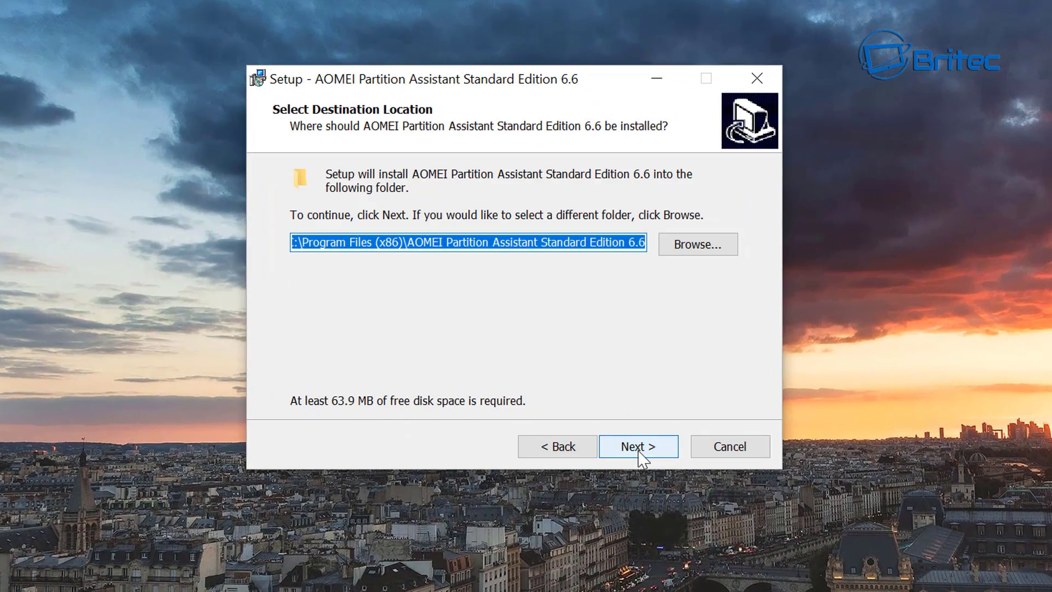
click(639, 447)
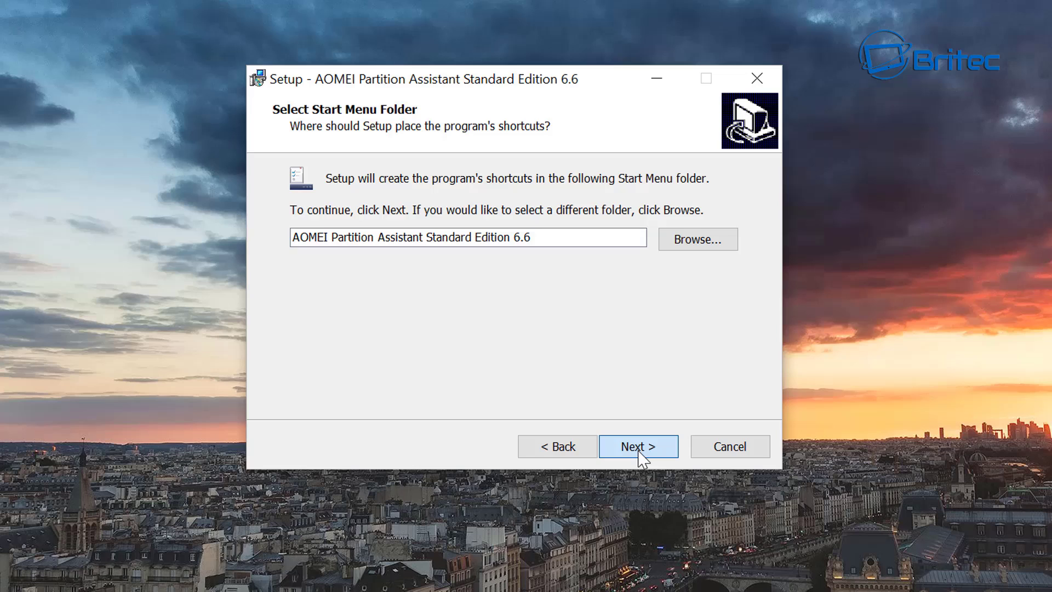
click(640, 447)
click(639, 453)
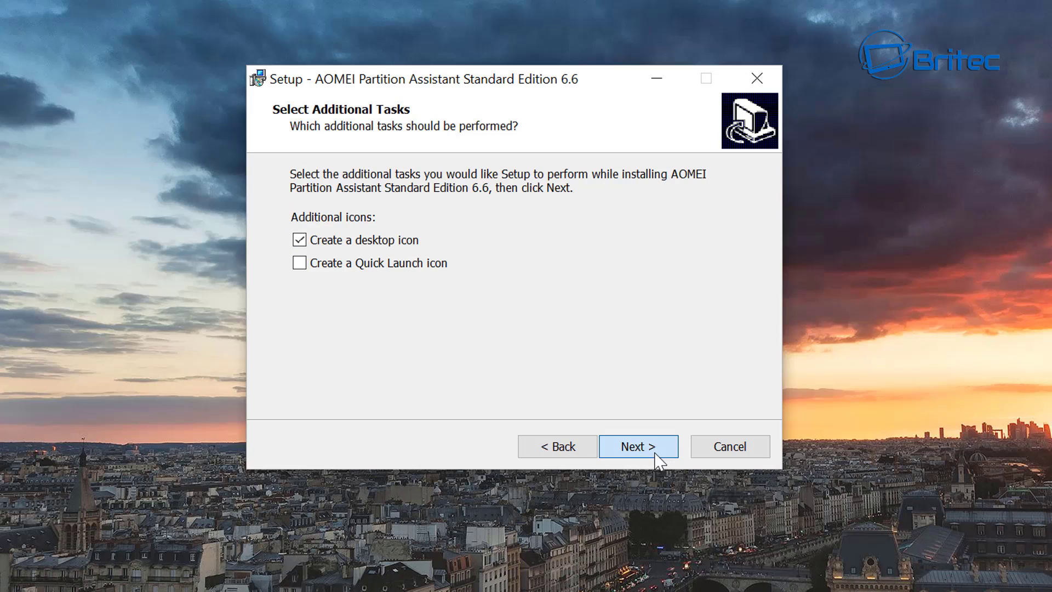
click(657, 455)
click(656, 455)
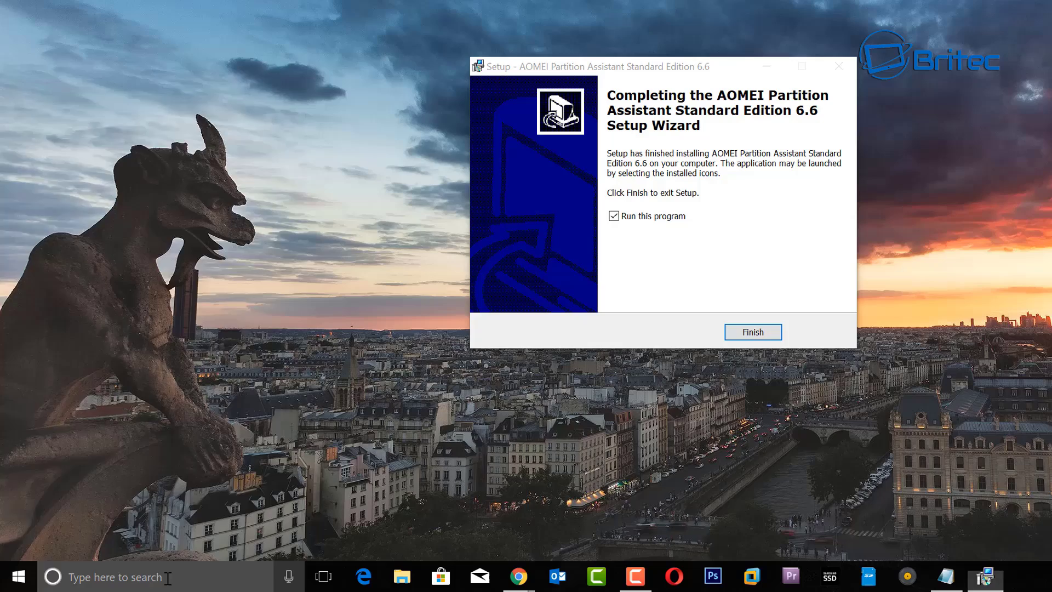
Find the Windows To Go item in Control Panel via 'control' search, then close Chrome
click(168, 577)
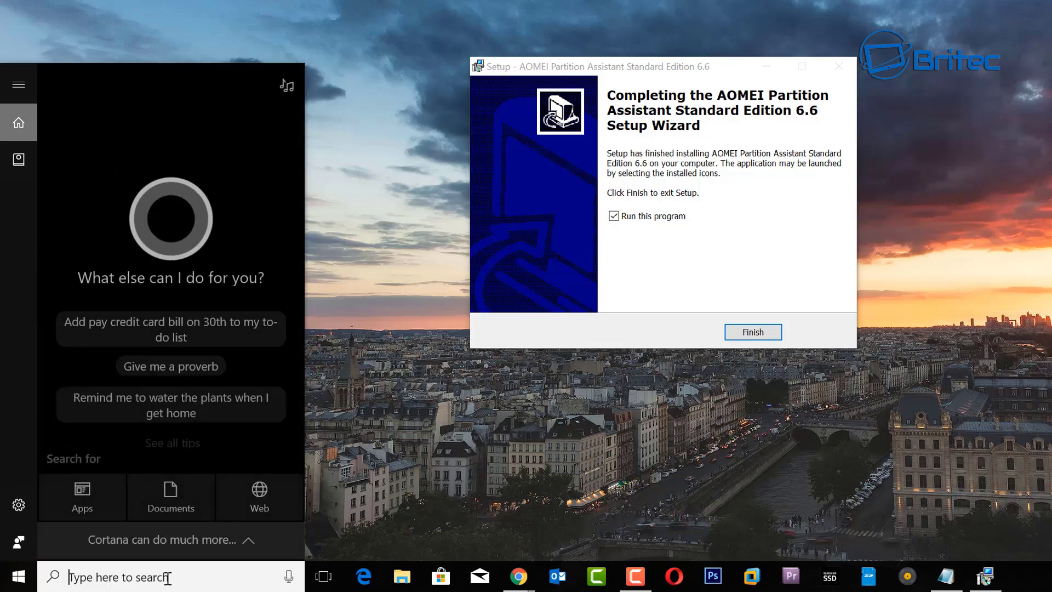
text(control)
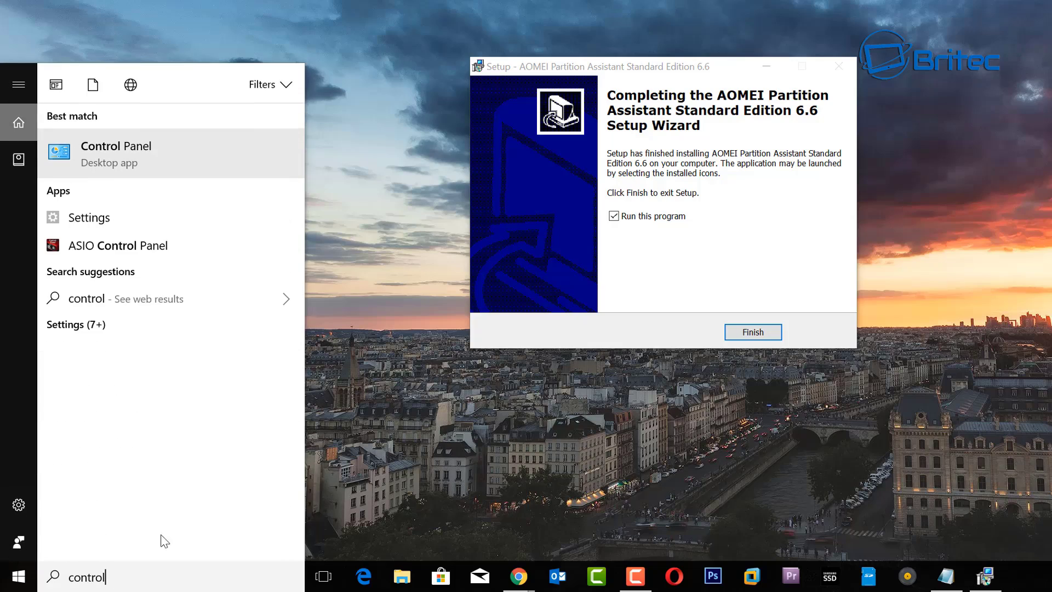
click(118, 165)
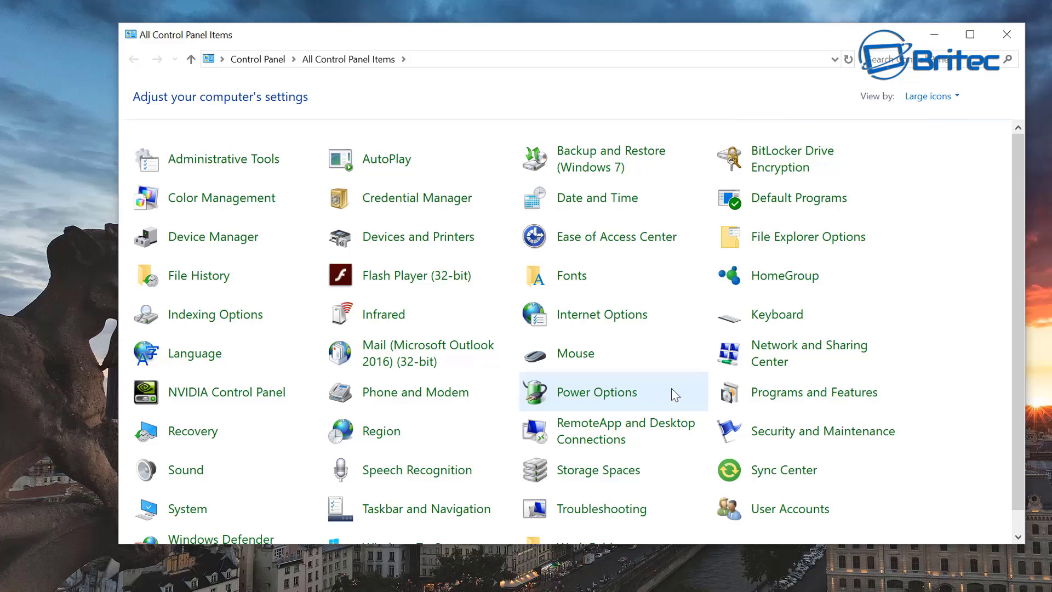
scroll(683, 370, down, 1)
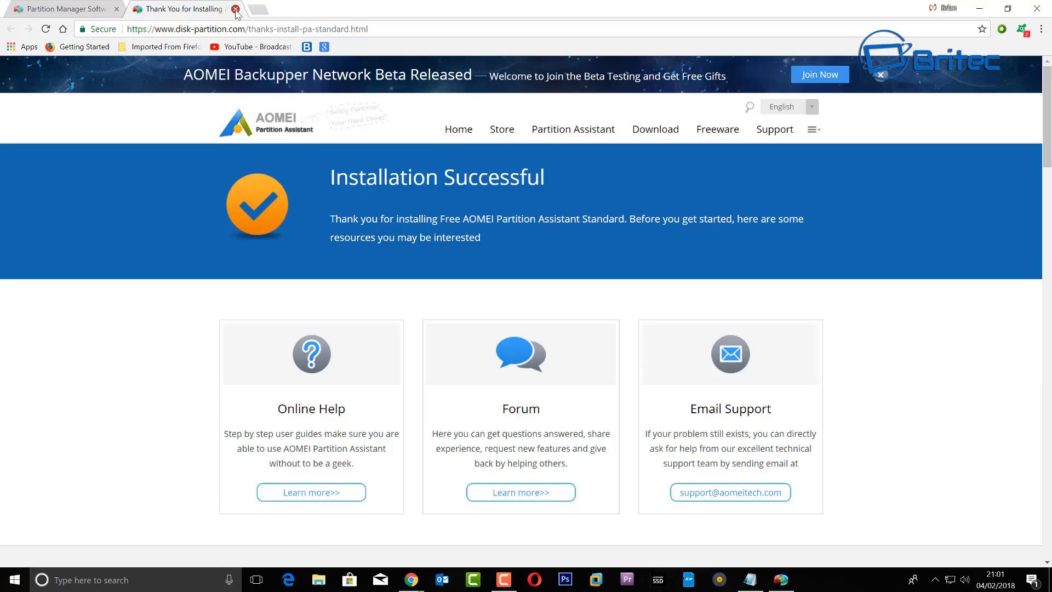
click(235, 9)
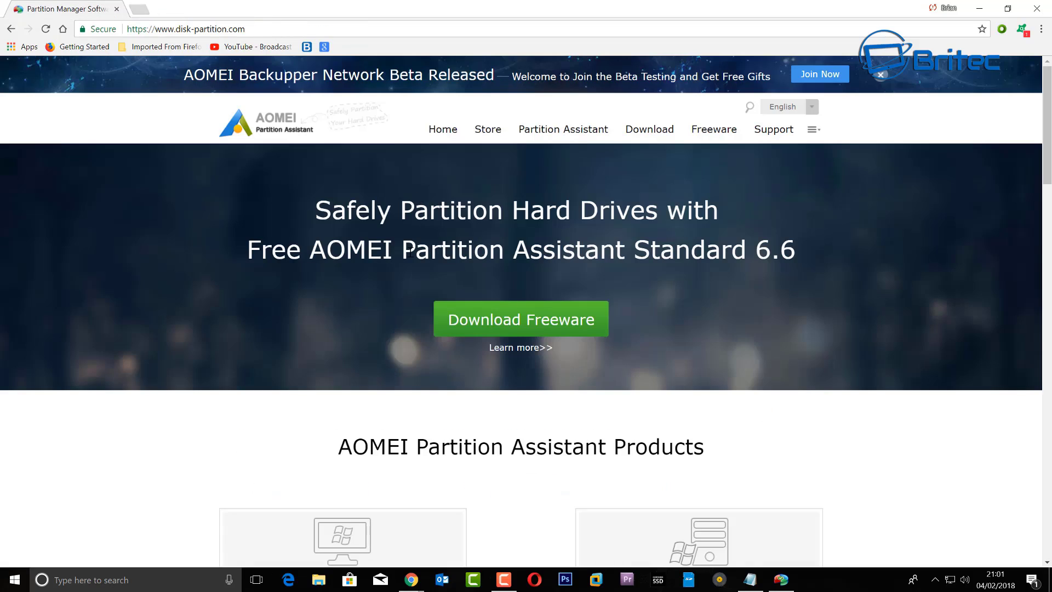
click(117, 10)
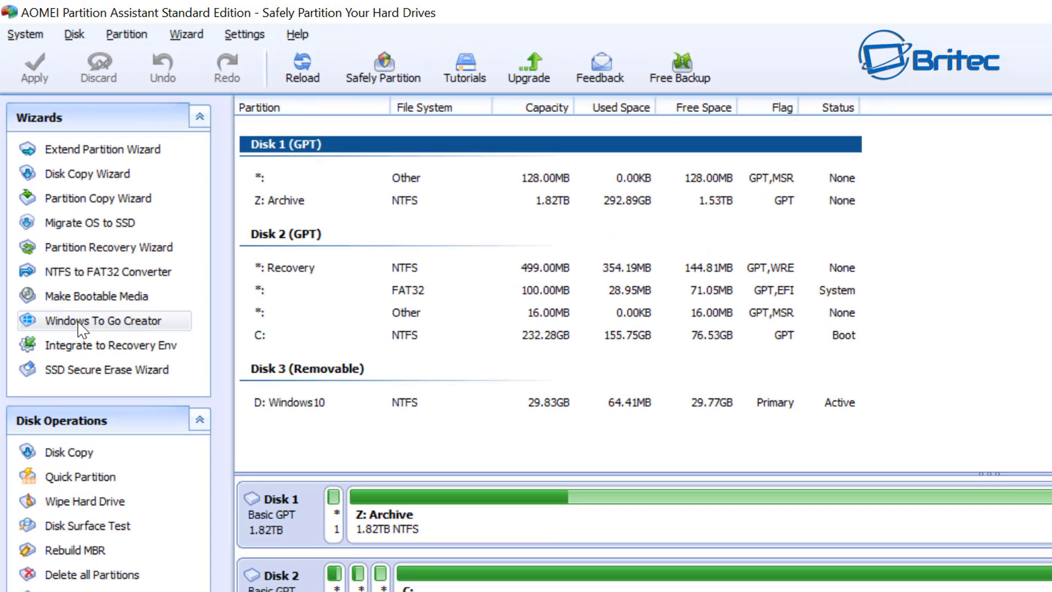
Launch Windows To Go Creator with D: (SanDiskUltra, 29.83GB) as the USB drive
click(137, 324)
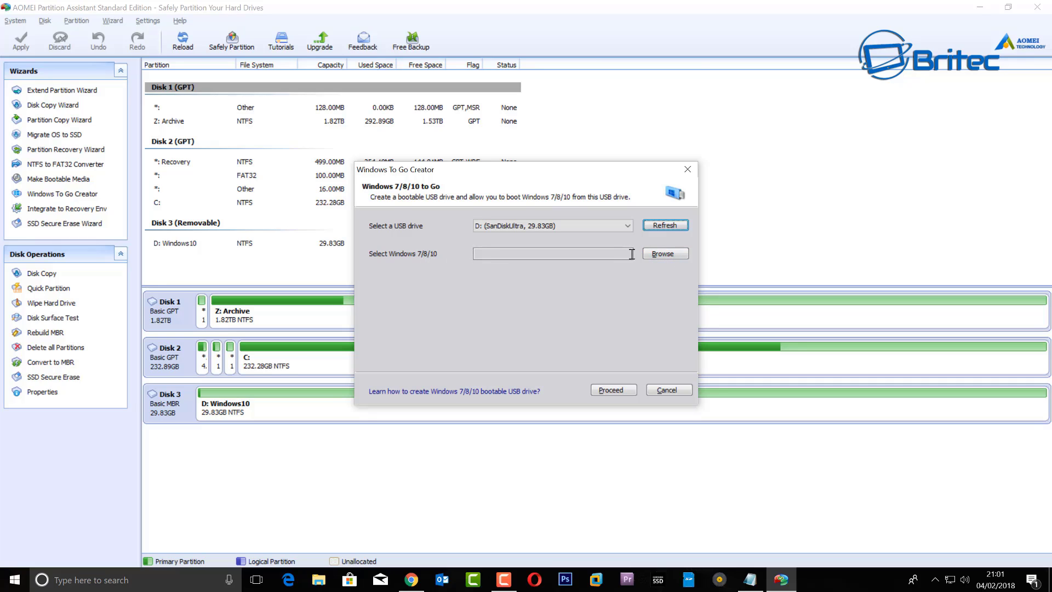
Choose Windows.iso from the Desktop as the Windows installation file
click(660, 255)
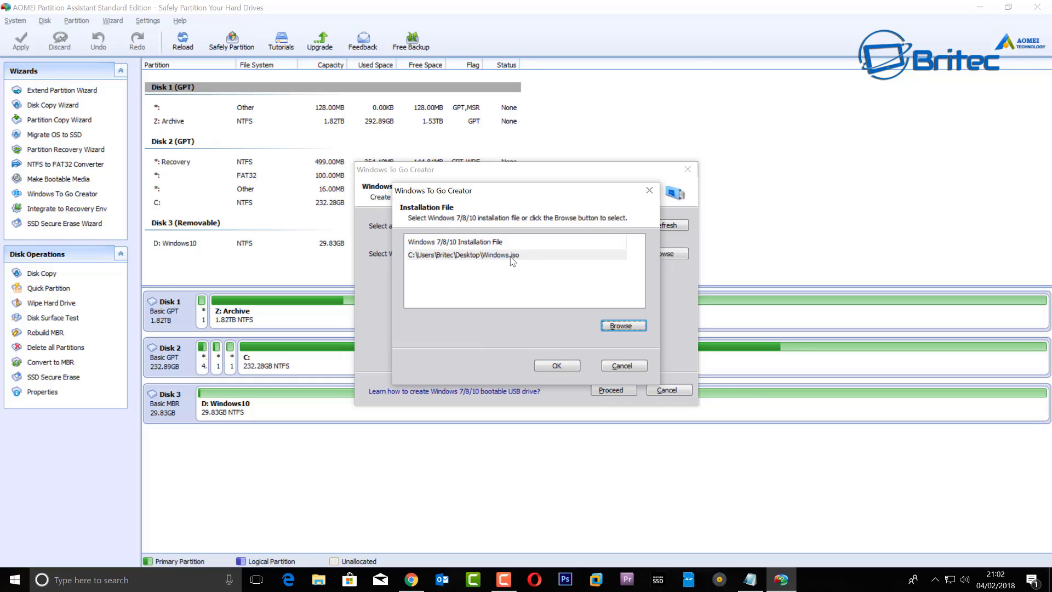
click(451, 256)
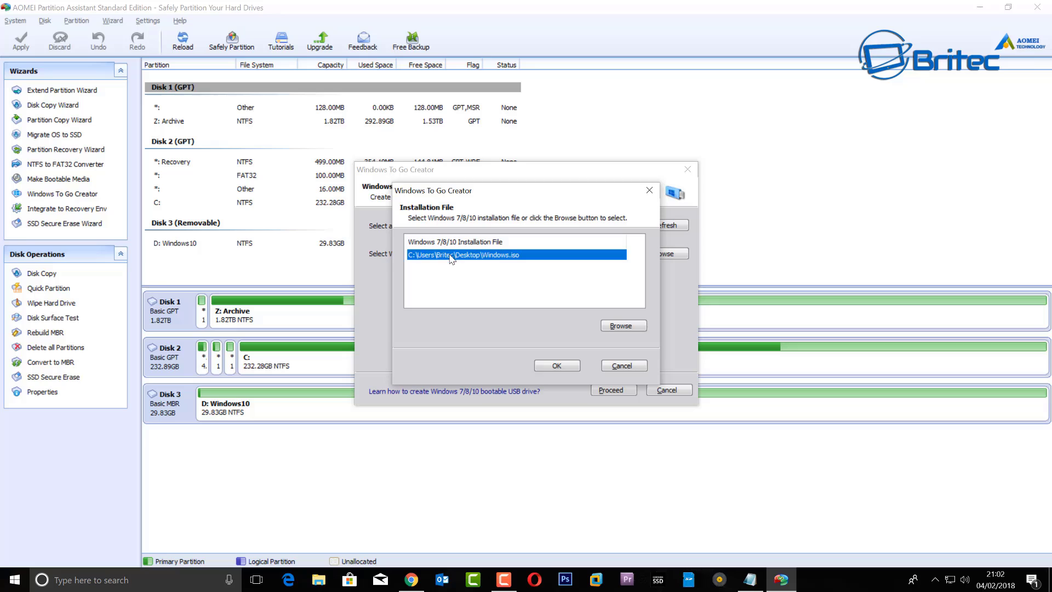
click(560, 366)
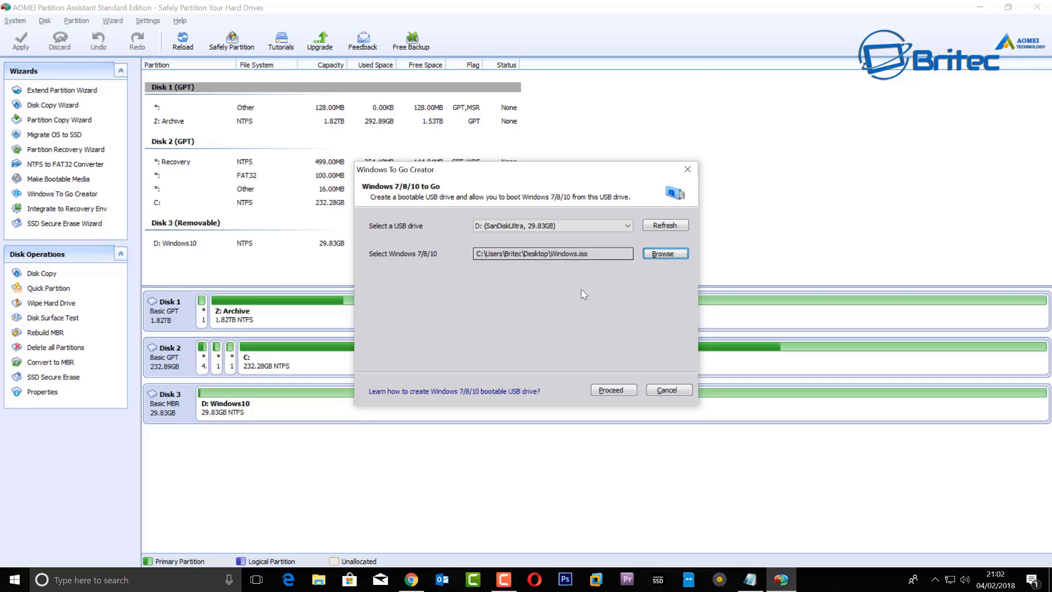
Start writing Windows to the USB drive, confirming that its existing data will be erased
click(611, 391)
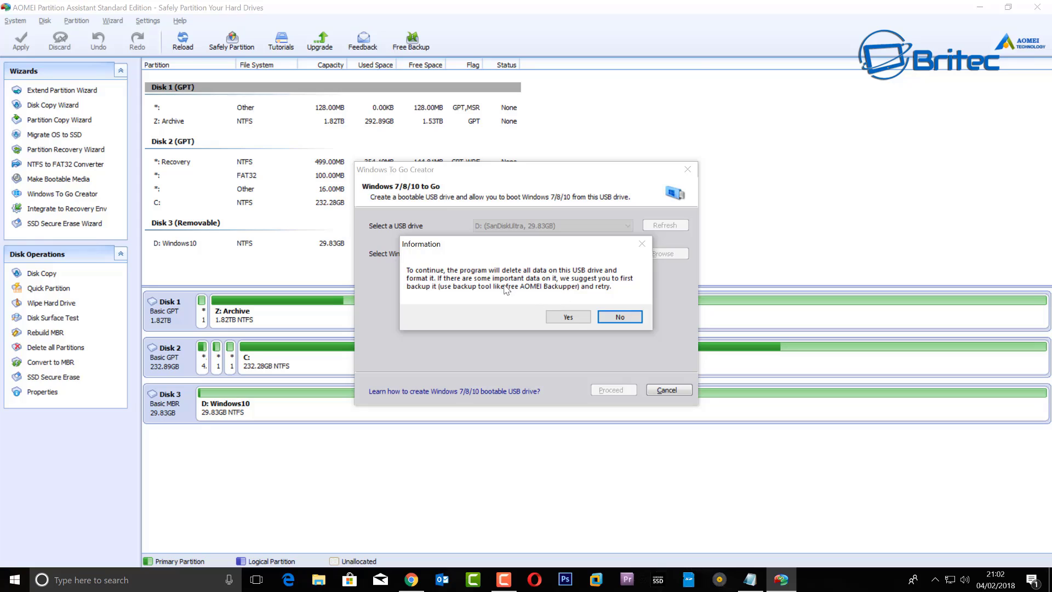
click(568, 317)
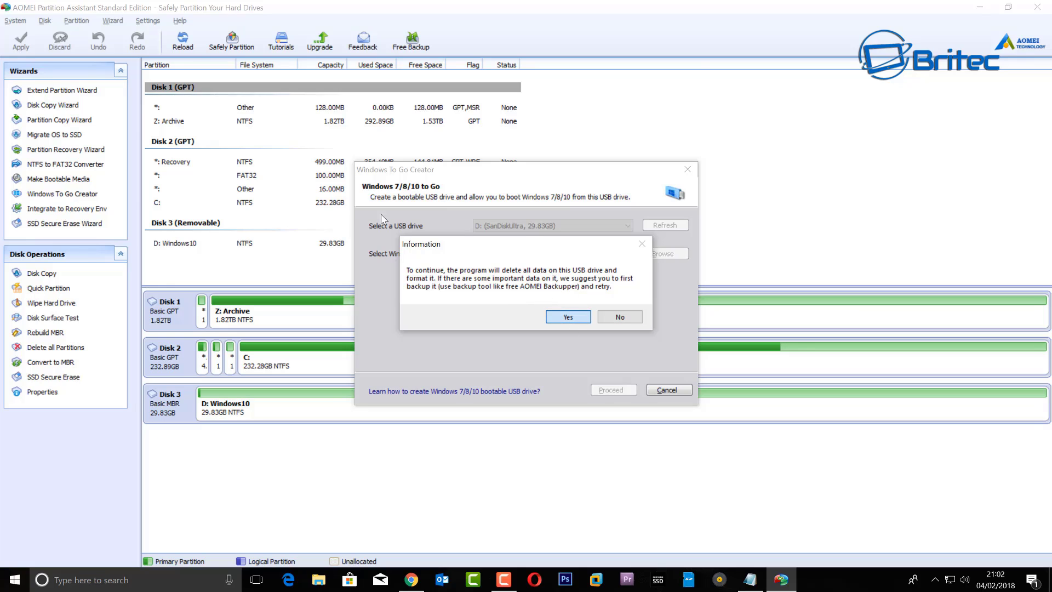
key(Return)
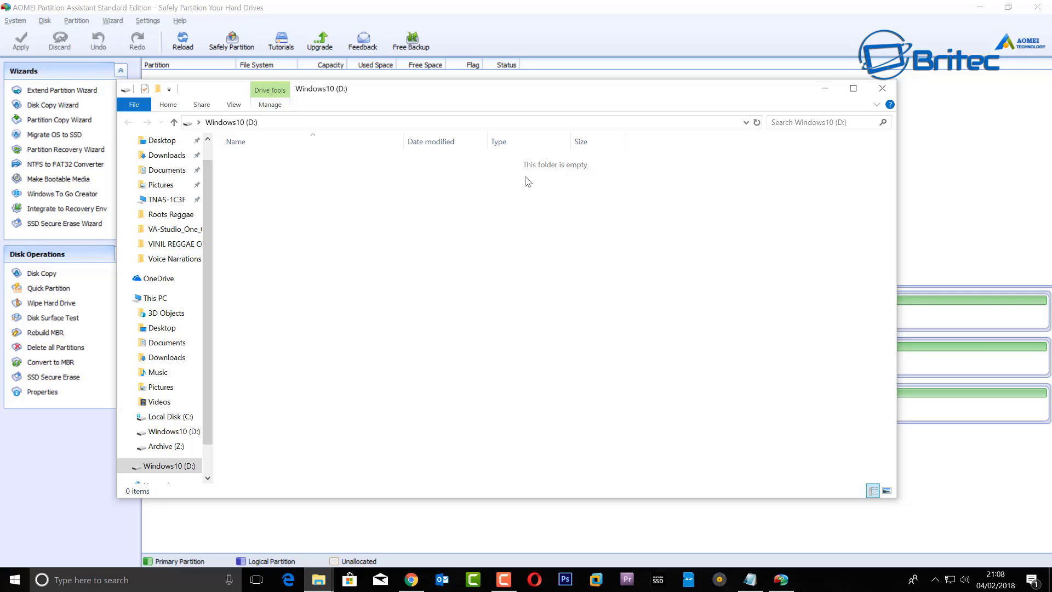
Close the empty drive window, acknowledge the success message and close Windows To Go Creator
click(887, 91)
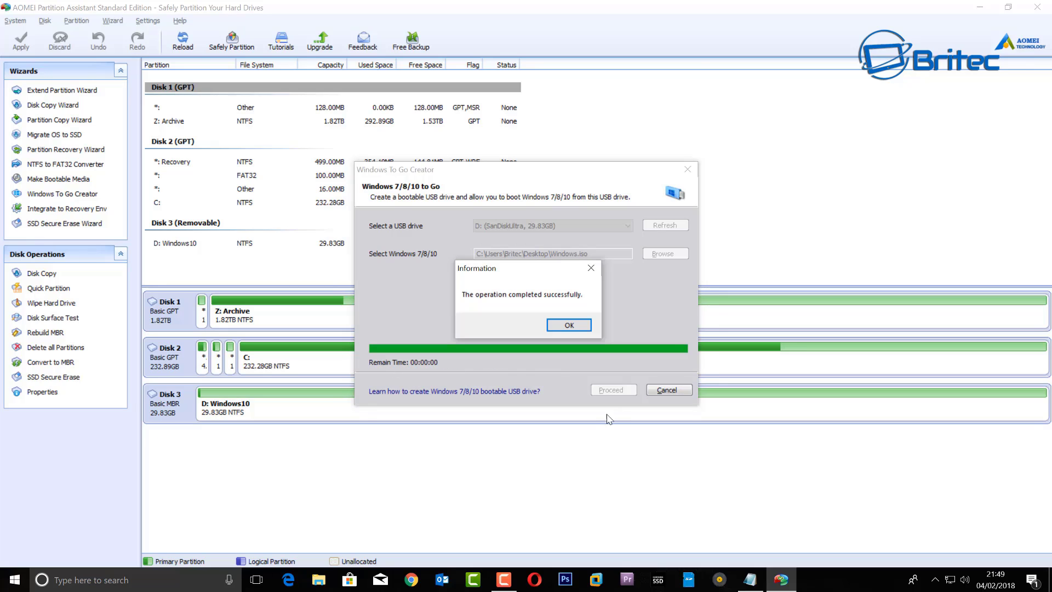
click(570, 326)
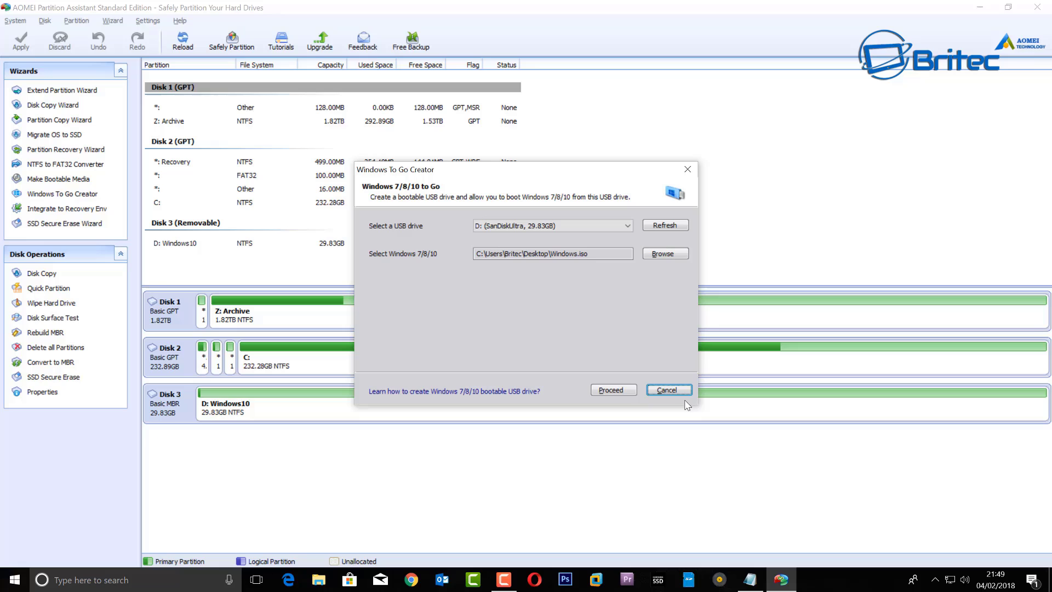
click(687, 169)
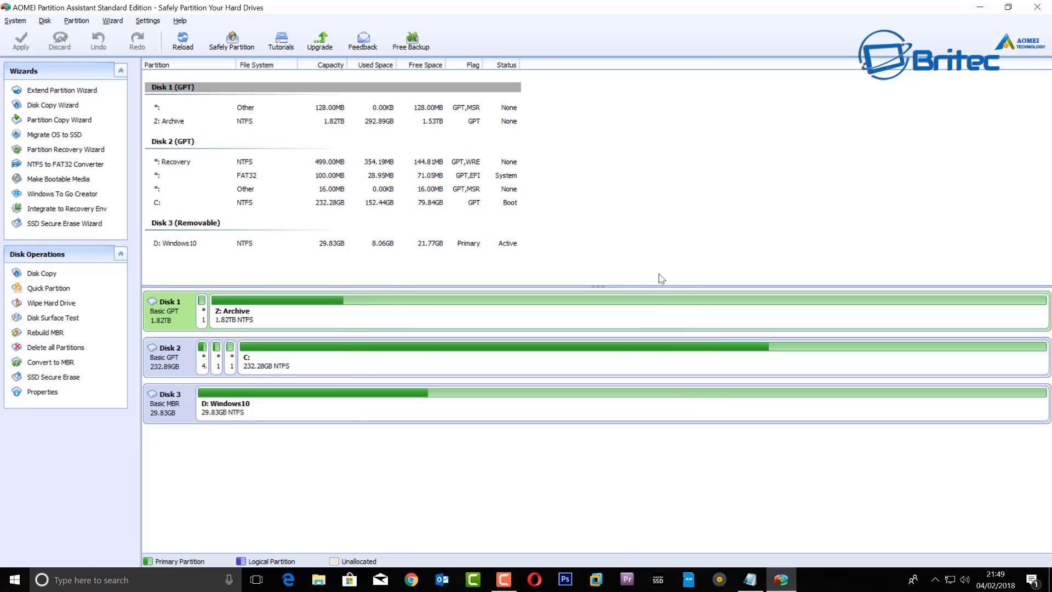
Open Windows10 (D:) to view its Boot, Windows and Program Files folders, then close it
click(320, 582)
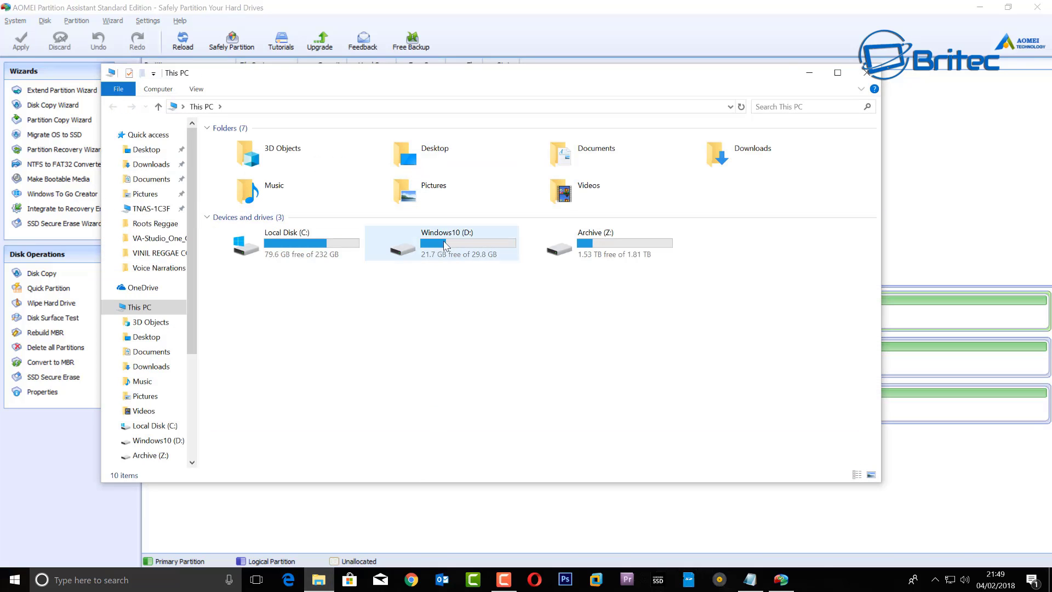
double_click(456, 248)
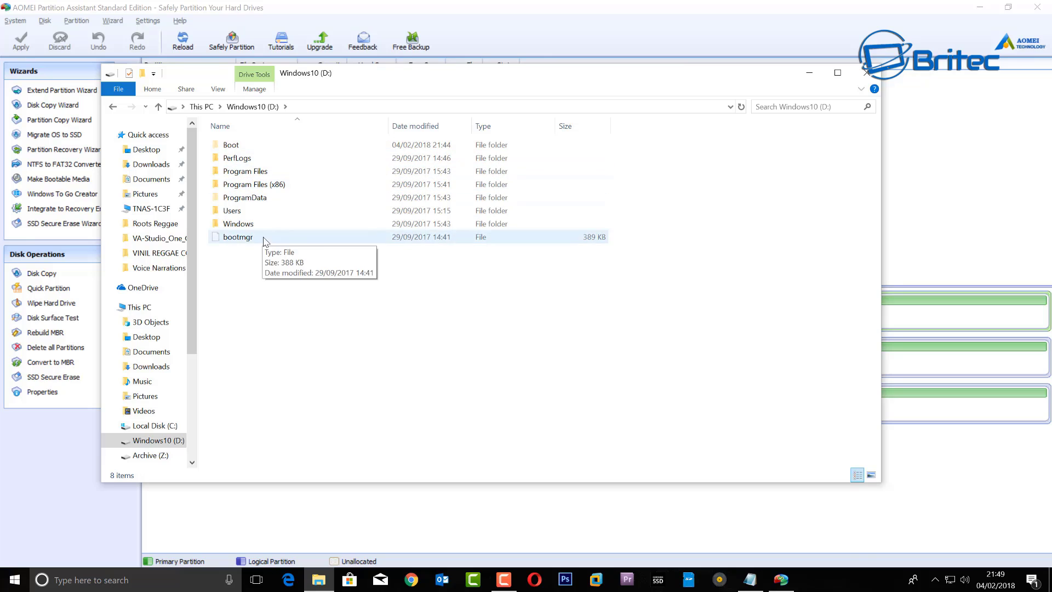
click(864, 77)
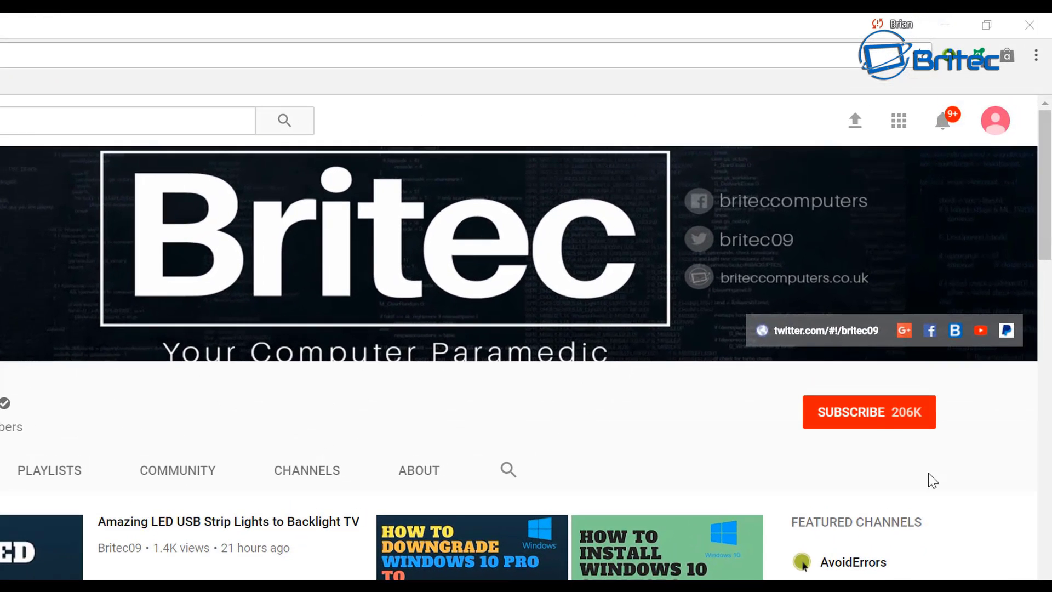
Hit SUBSCRIBE on the Britec channel page, which now shows subscribed at 206K
click(882, 424)
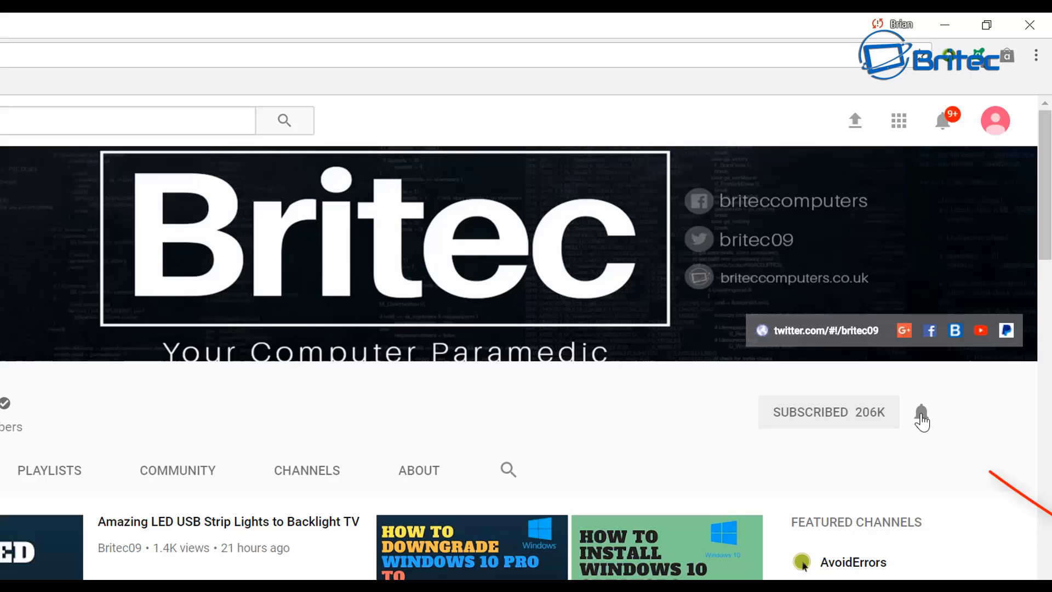